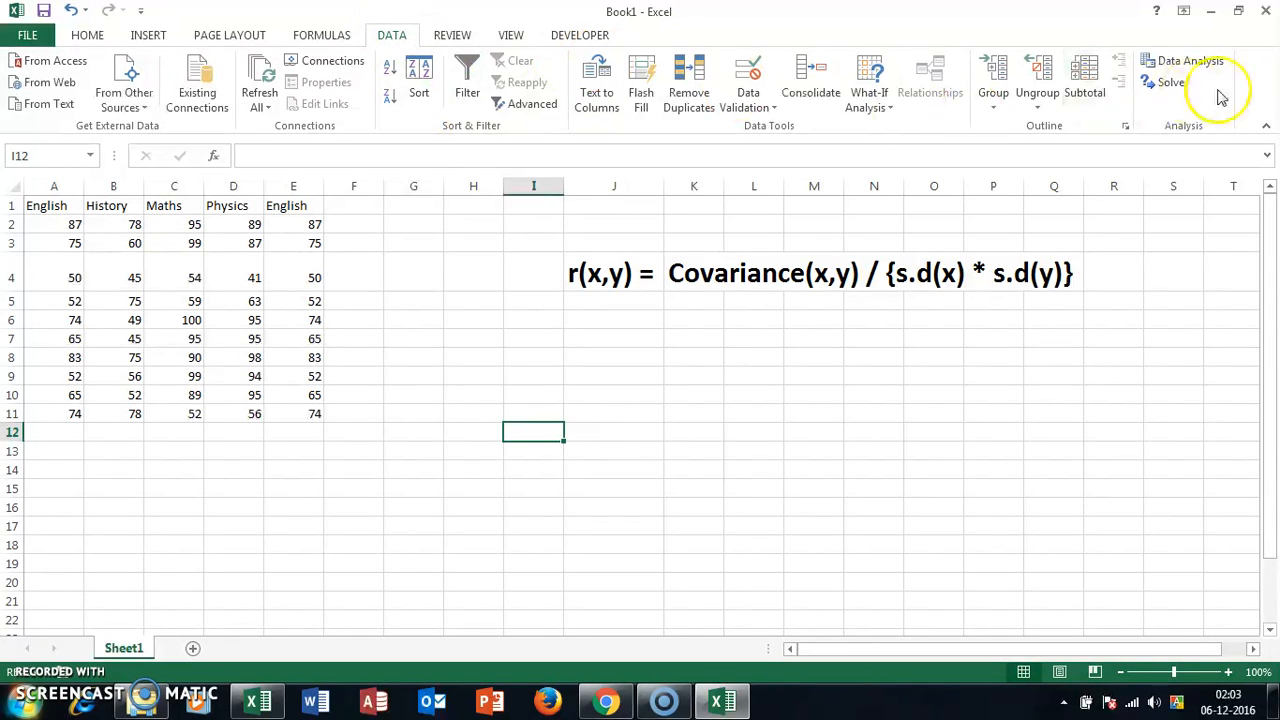
Step: Start a Correlation analysis and set its input range to the English and History columns, A1:B11
{"action": "left_click", "coordinate": [1190, 62]}
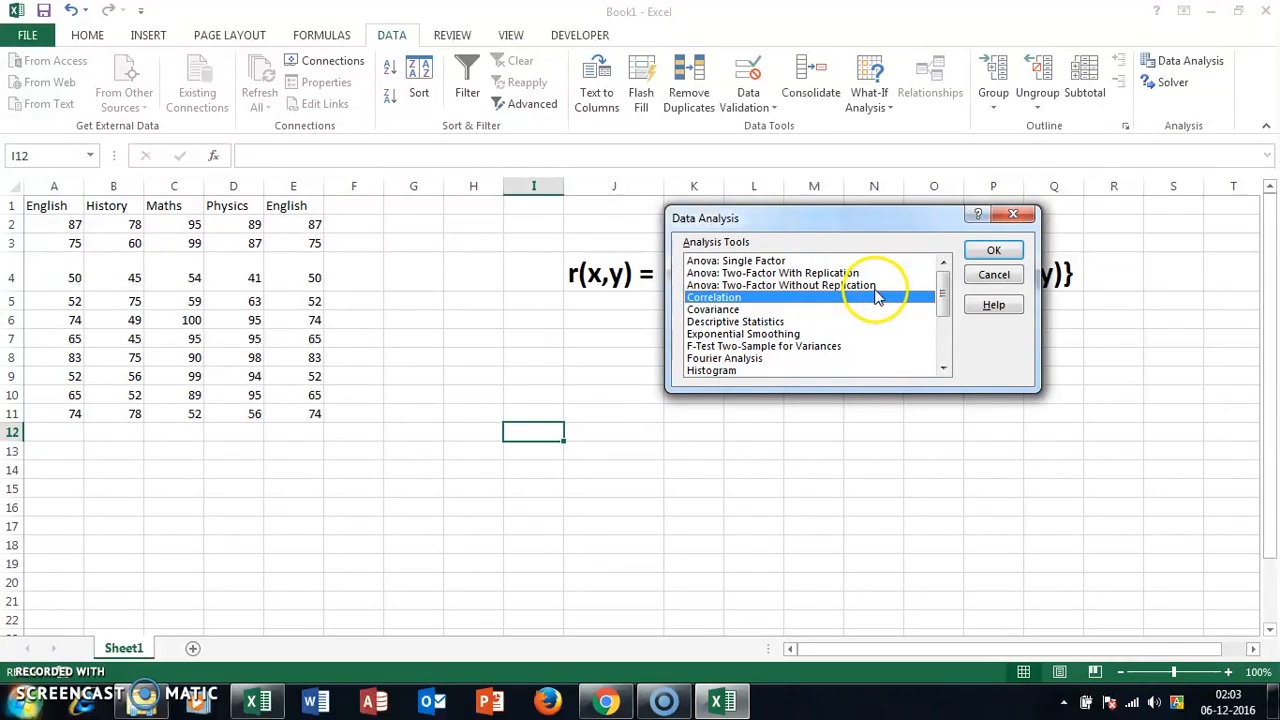
{"action": "left_click", "coordinate": [995, 253]}
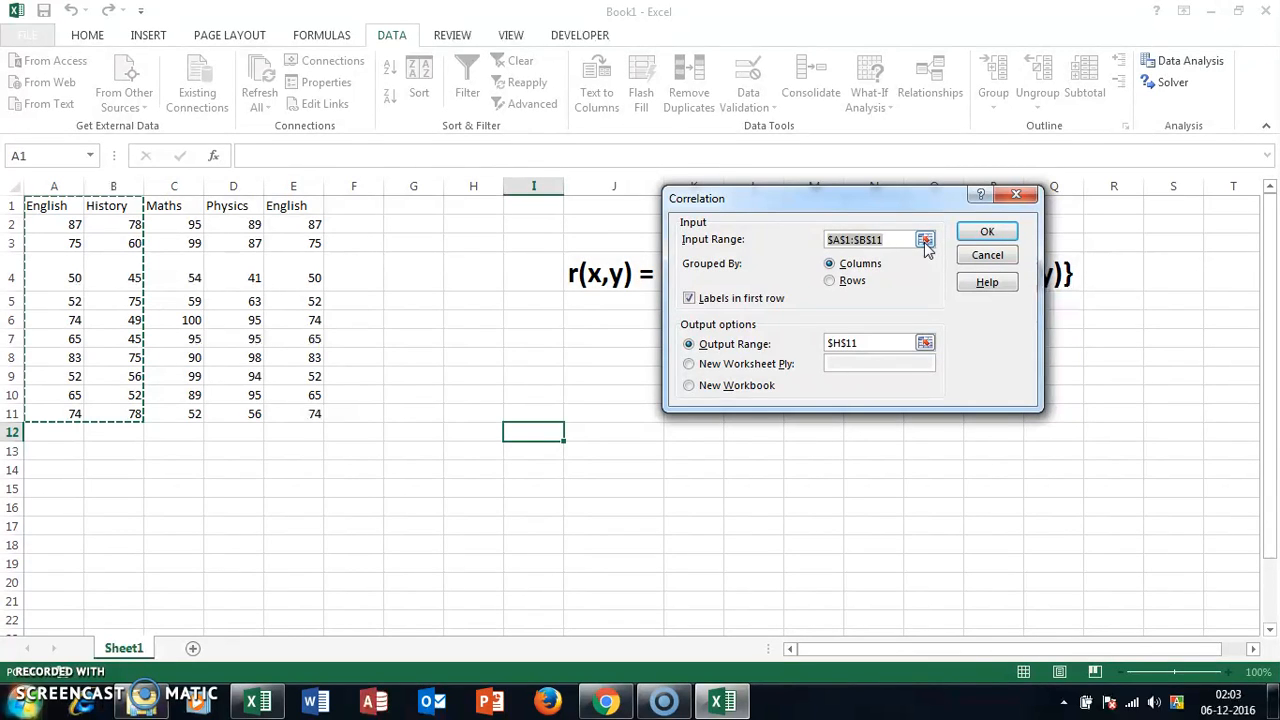
{"action": "left_click", "coordinate": [924, 242]}
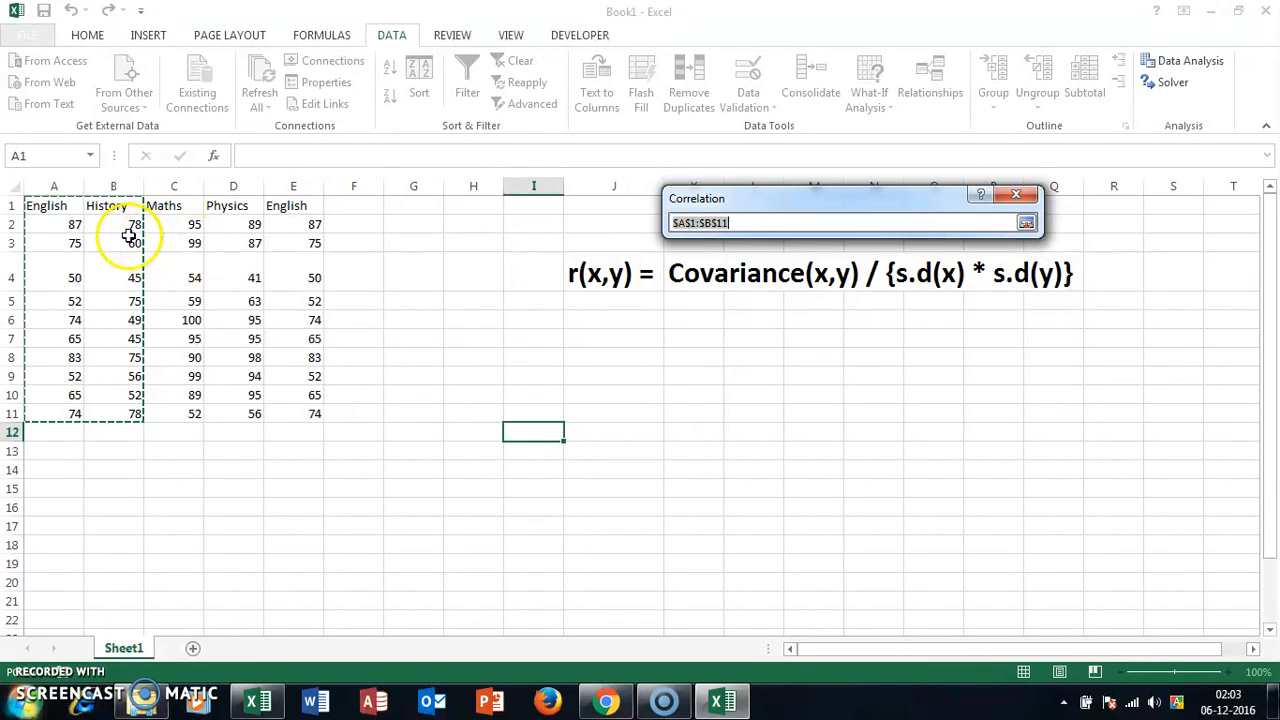
{"action": "left_click_drag", "start_coordinate": [57, 213], "coordinate": [126, 414]}
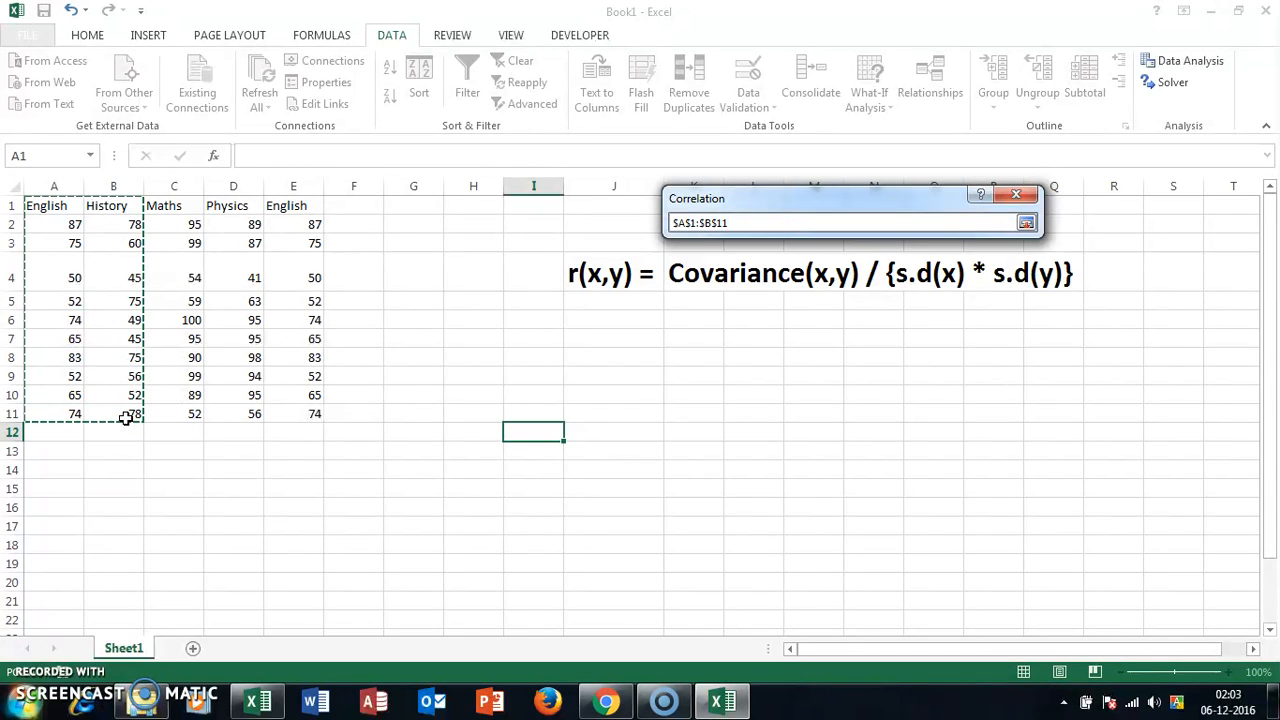
{"action": "key", "text": "Return"}
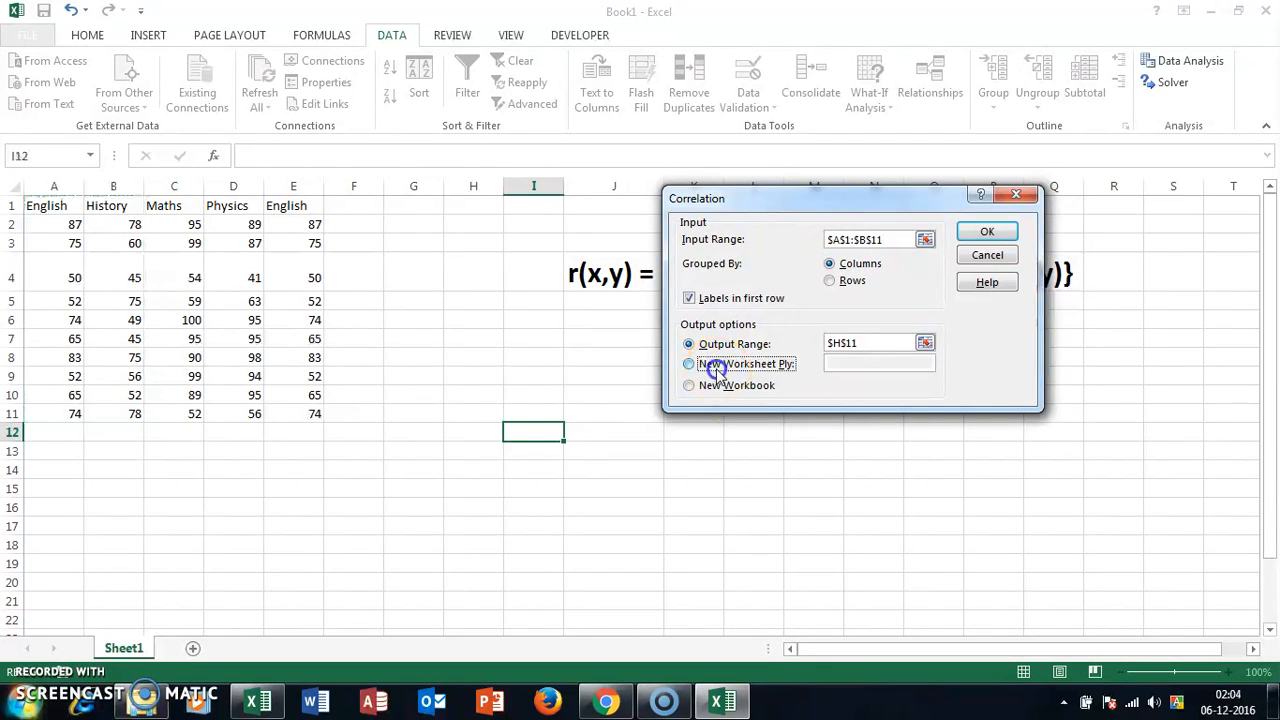
Step: Set the correlation's output range to I9 on the current sheet and generate the English–History table
{"action": "left_click", "coordinate": [710, 364]}
{"action": "left_click", "coordinate": [722, 350]}
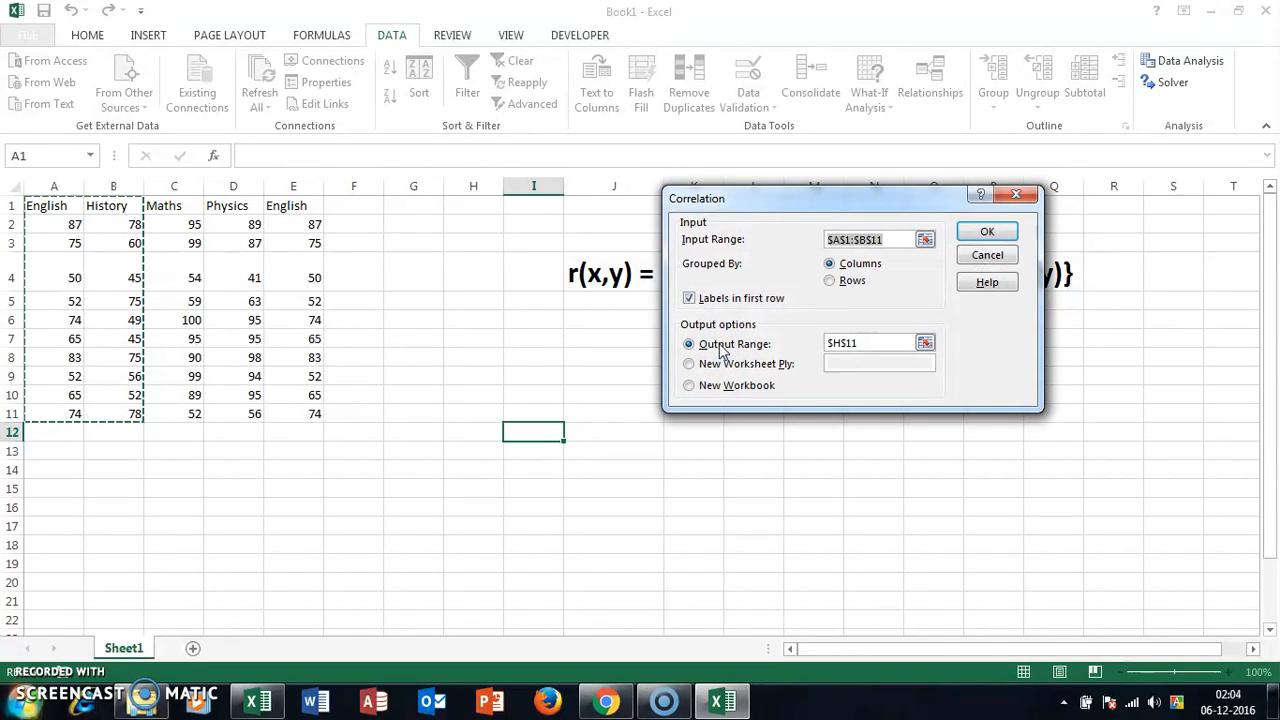
{"action": "left_click", "coordinate": [925, 344]}
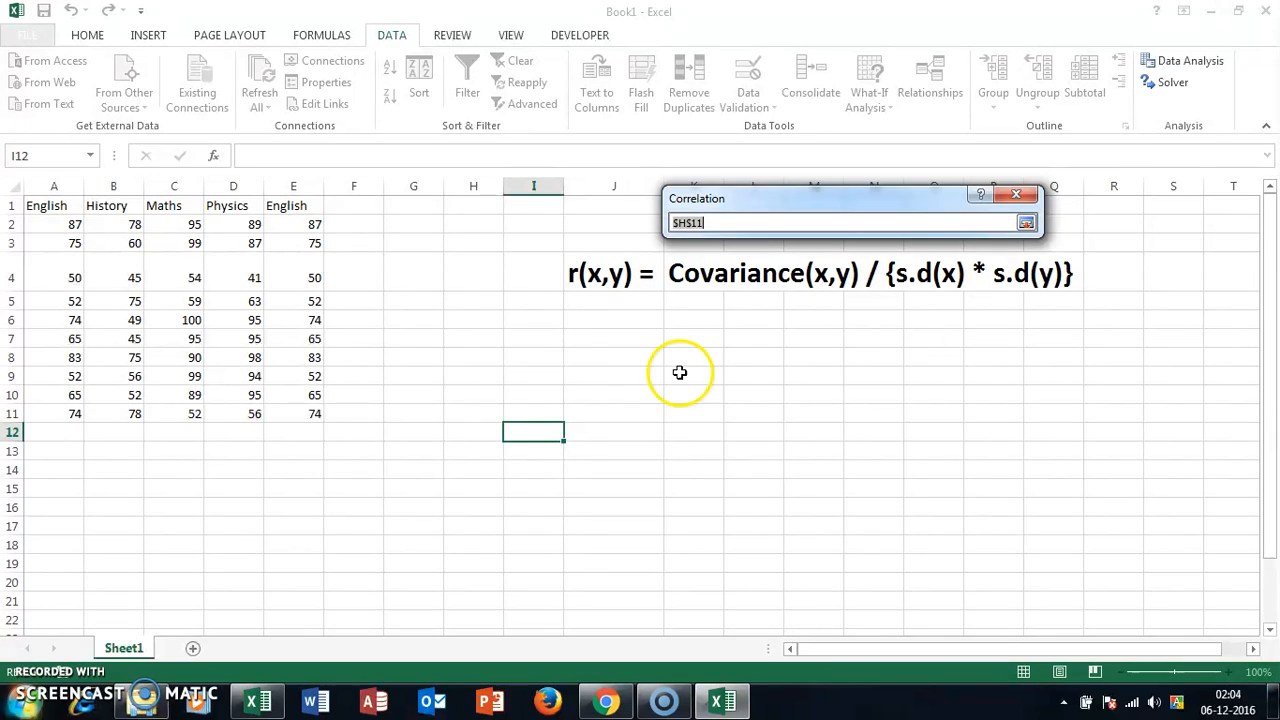
{"action": "left_click", "coordinate": [522, 377]}
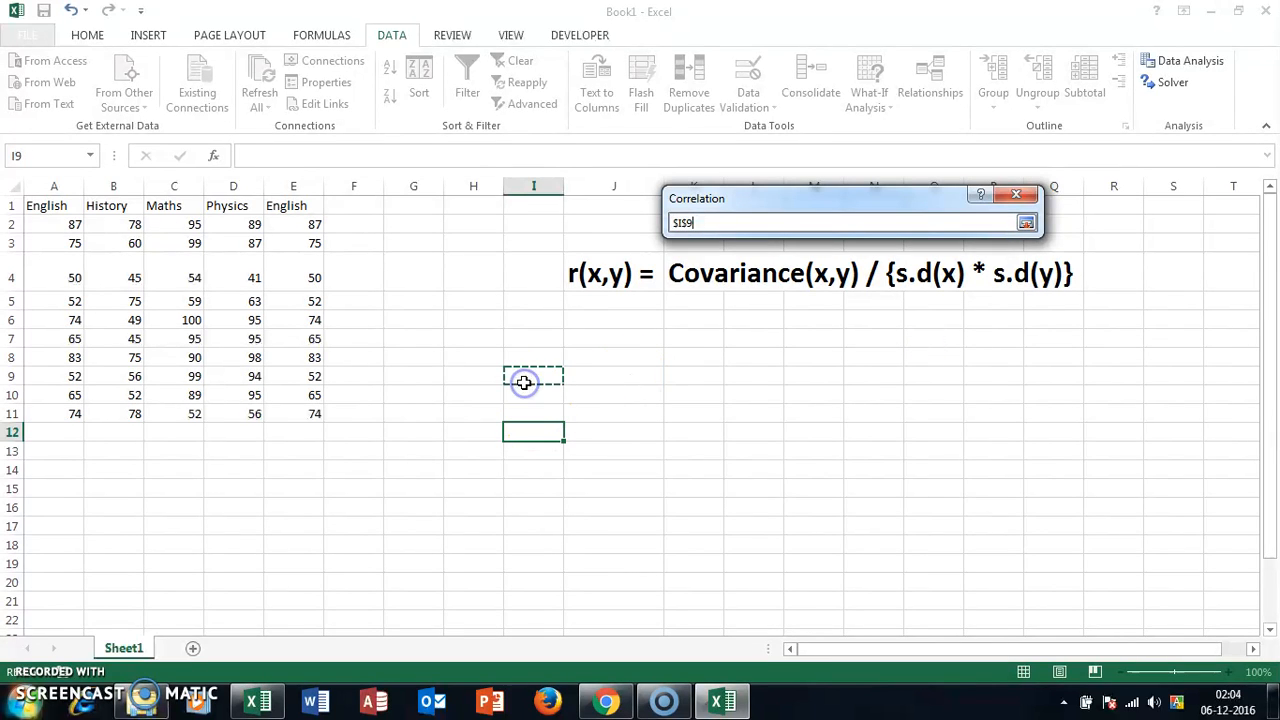
{"action": "key", "text": "Return"}
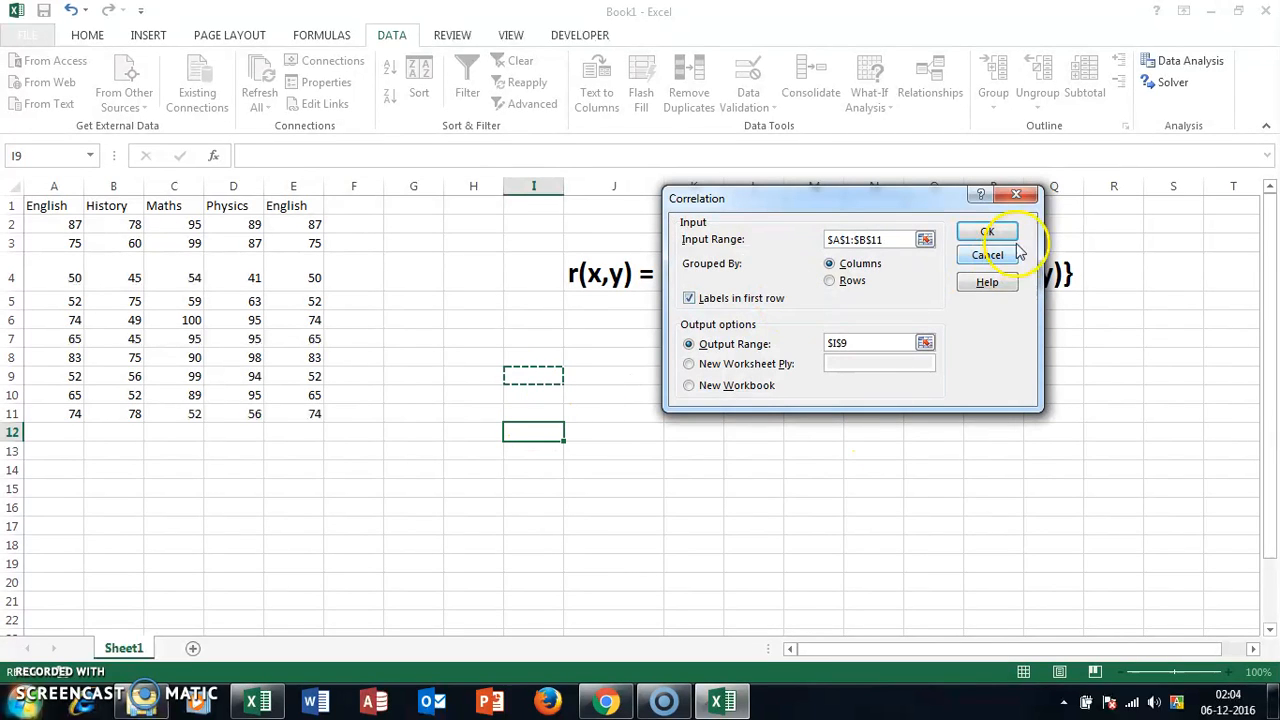
{"action": "left_click", "coordinate": [987, 232]}
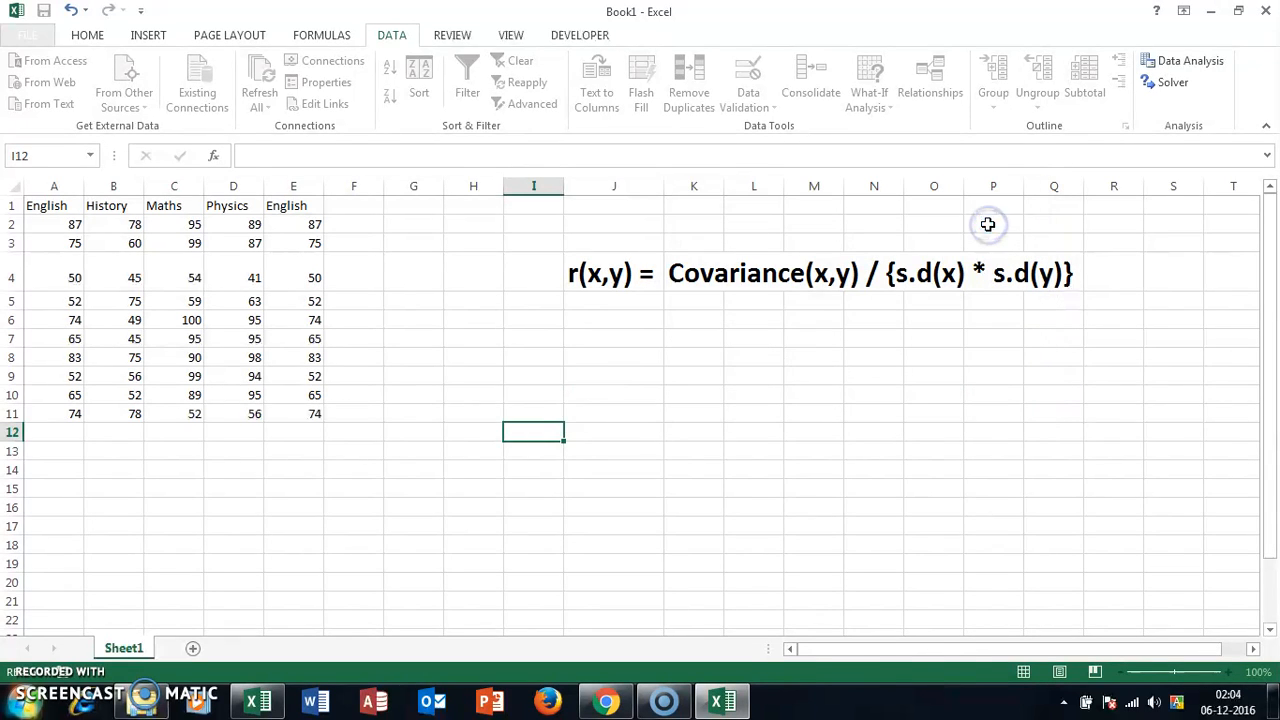
{"action": "left_click", "coordinate": [668, 459]}
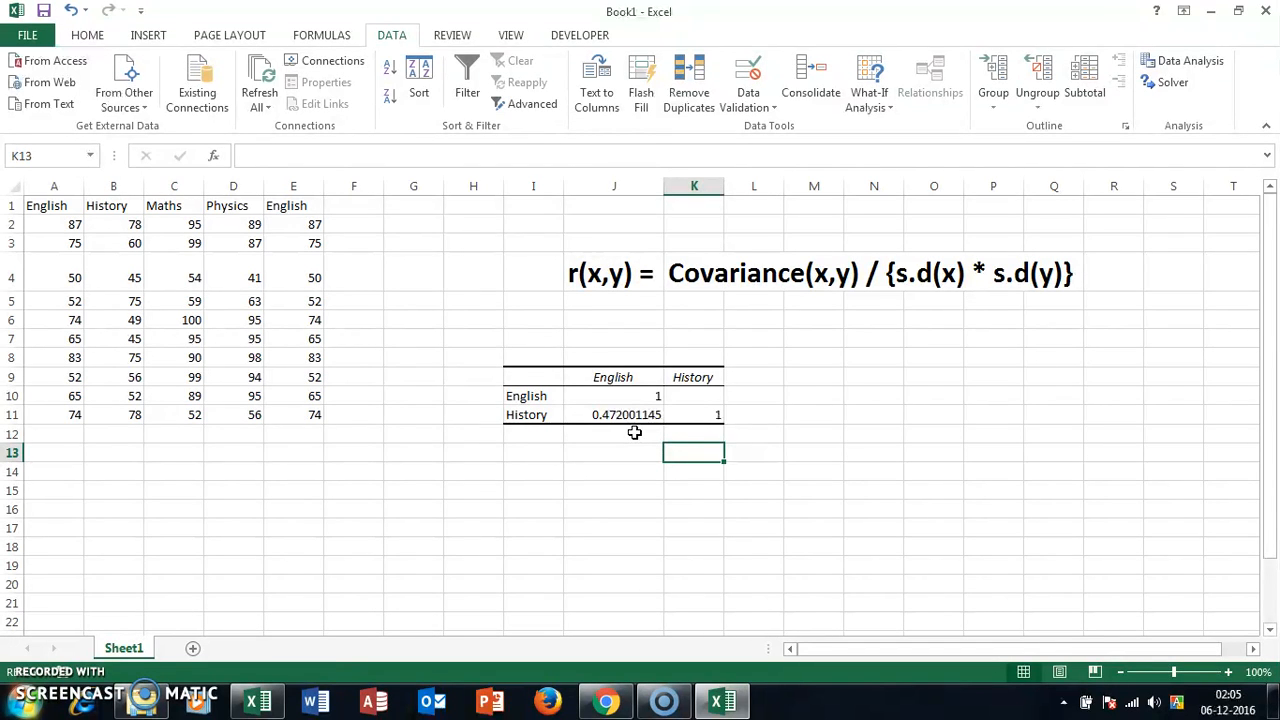
{"action": "left_click", "coordinate": [62, 279]}
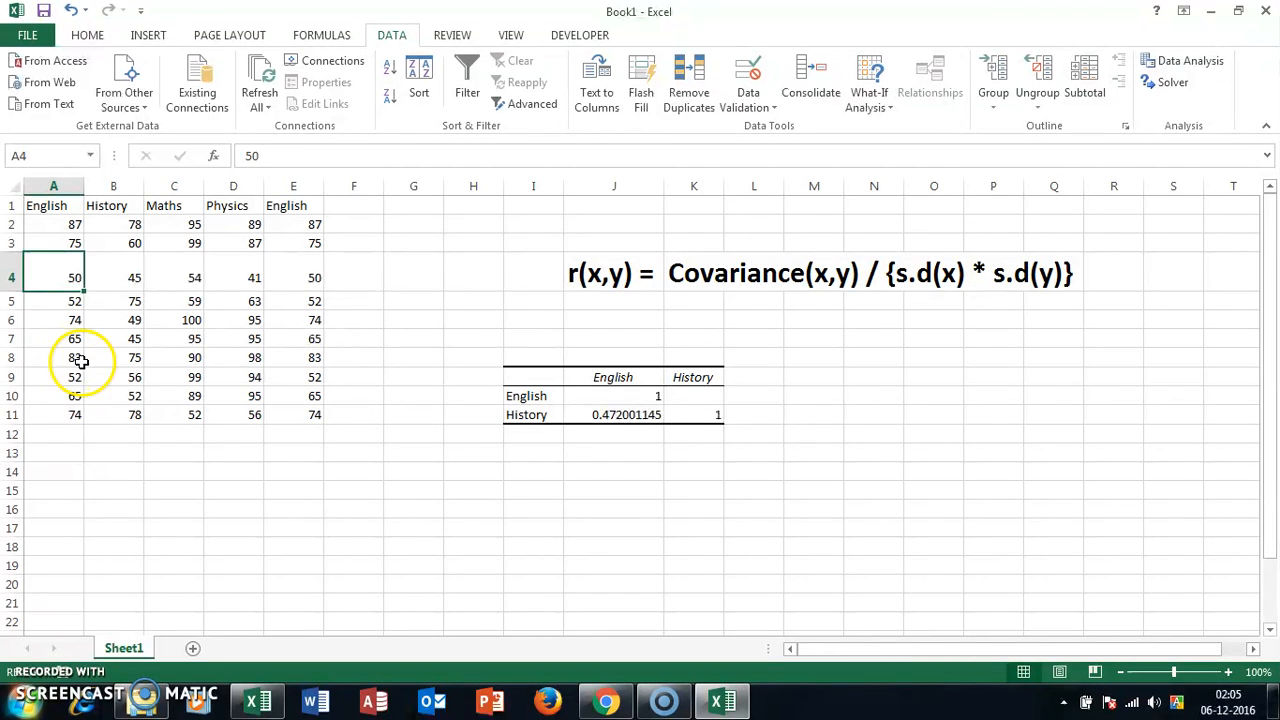
{"action": "left_click", "coordinate": [114, 358]}
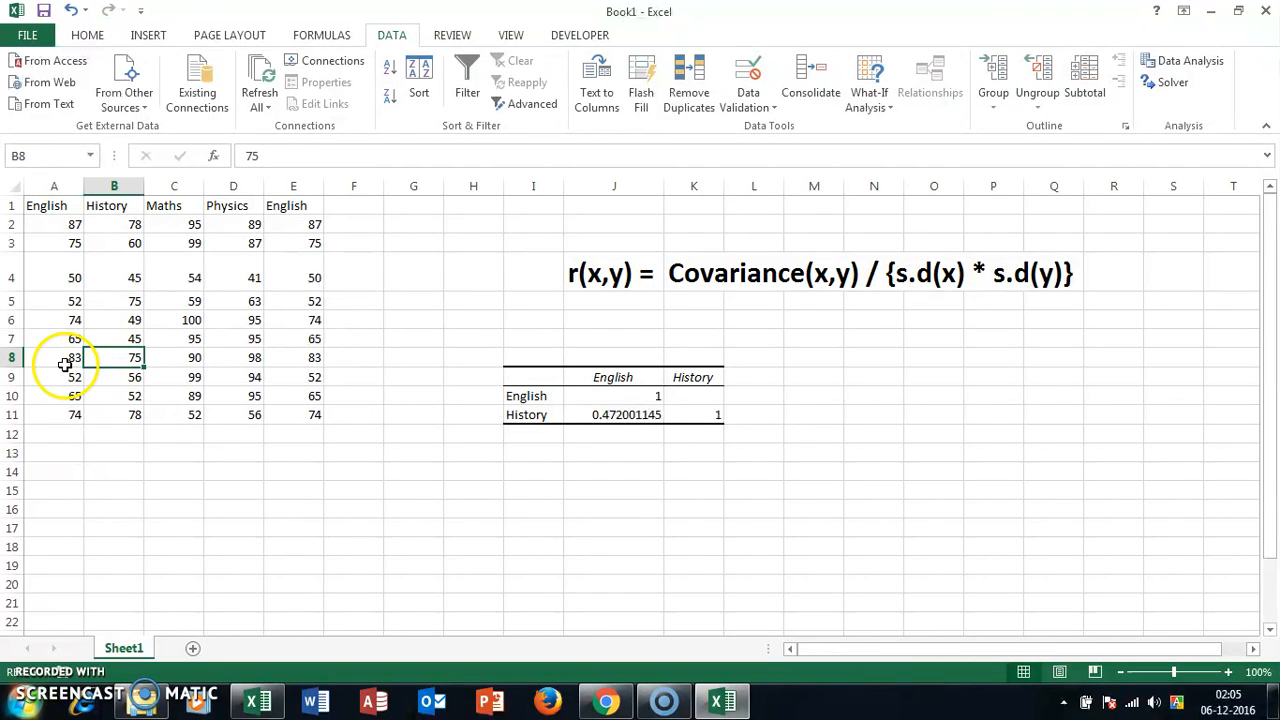
{"action": "left_click", "coordinate": [66, 362]}
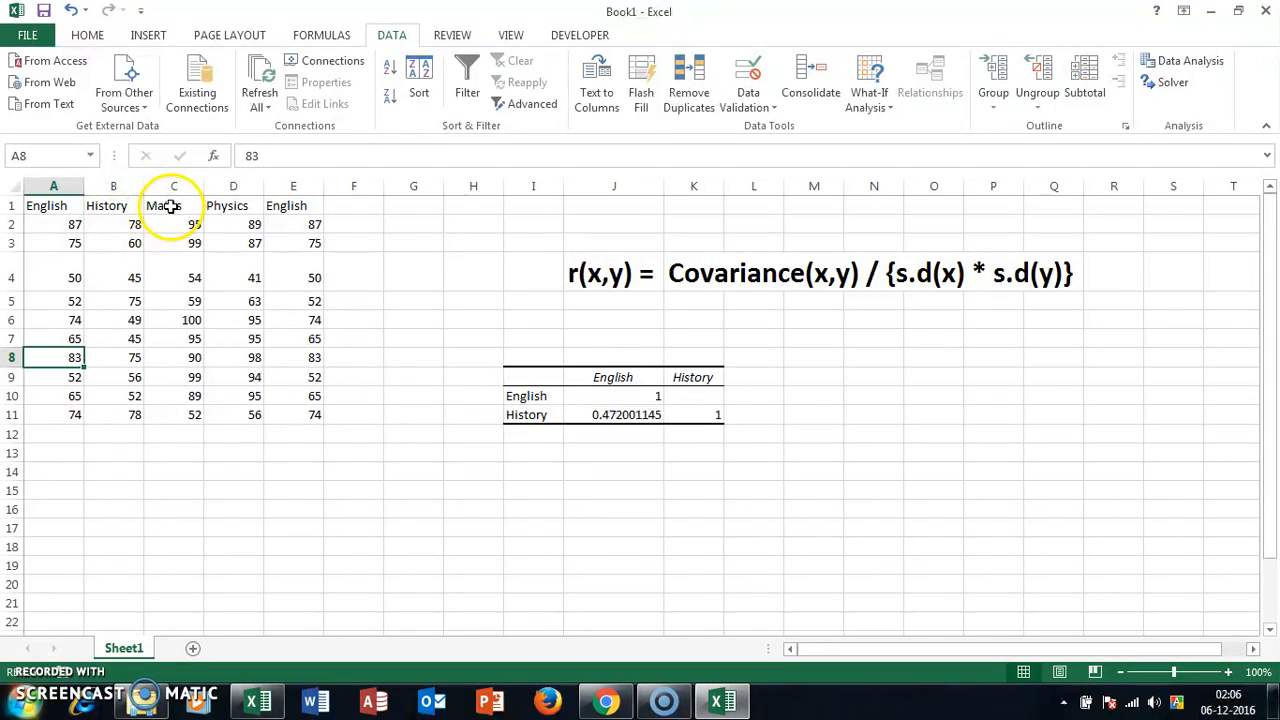
Step: Start another Correlation analysis with the History and Maths columns, B1:C11, as the input range
{"action": "left_click", "coordinate": [1197, 62]}
{"action": "left_click", "coordinate": [987, 252]}
{"action": "left_click", "coordinate": [920, 237]}
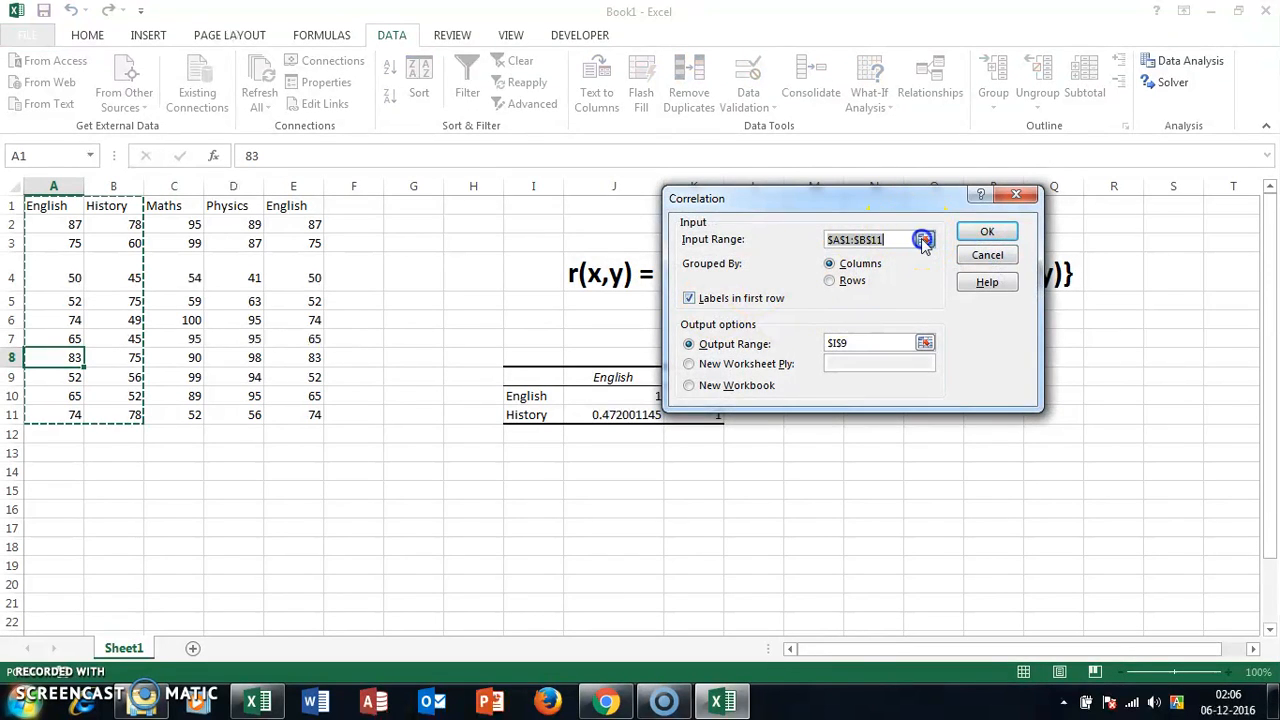
{"action": "left_click_drag", "start_coordinate": [115, 206], "coordinate": [190, 417]}
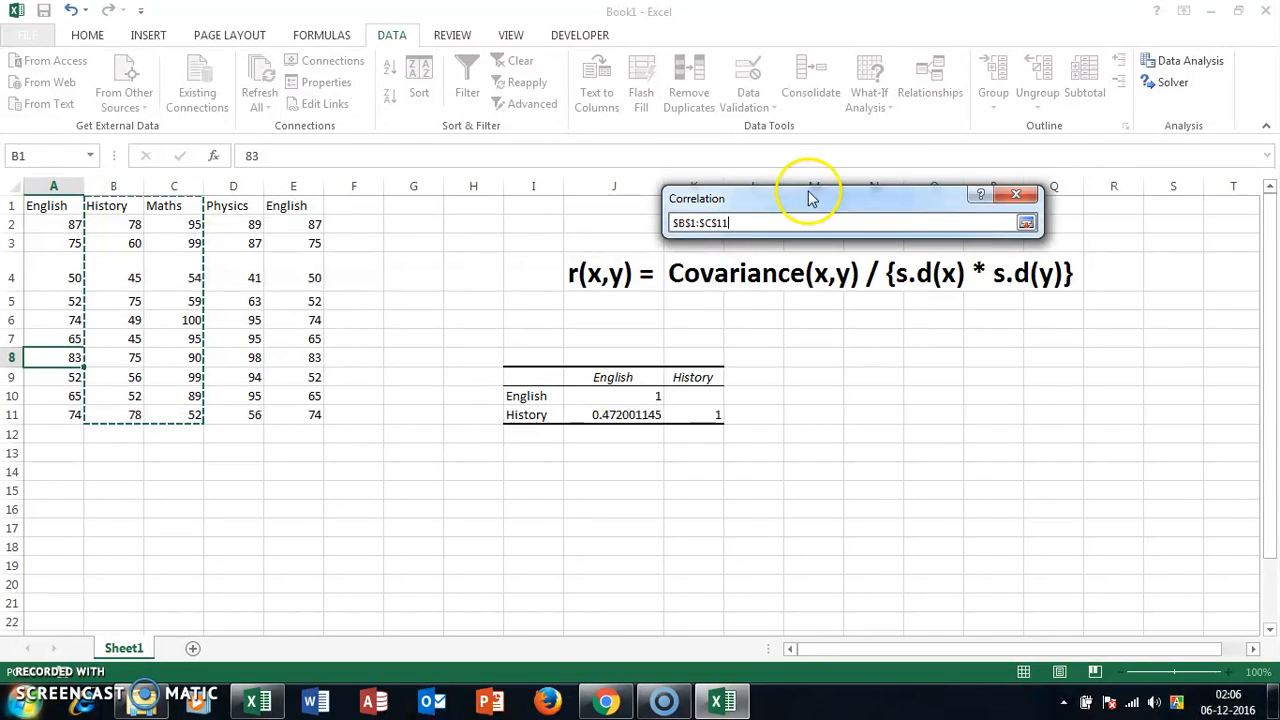
{"action": "key", "text": "Return"}
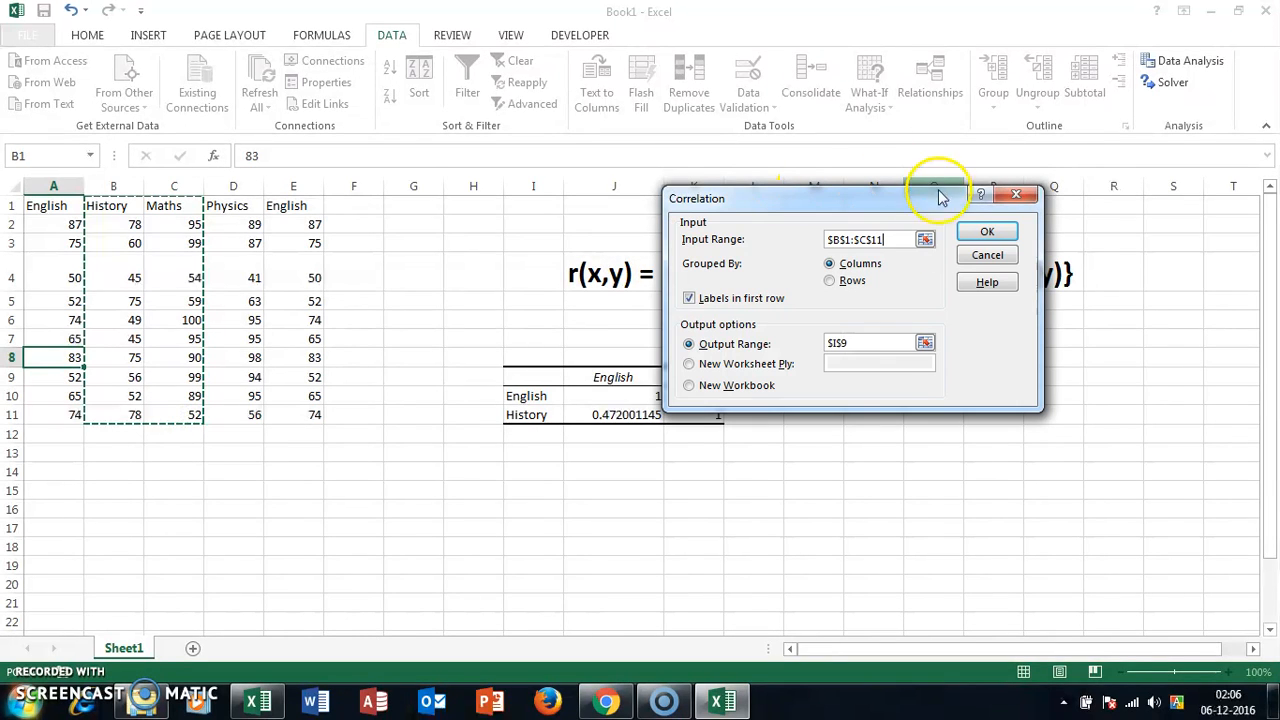
Step: Send the History–Maths correlation output to cell M9 and generate the table
{"action": "left_click", "coordinate": [925, 343]}
{"action": "left_click", "coordinate": [803, 375]}
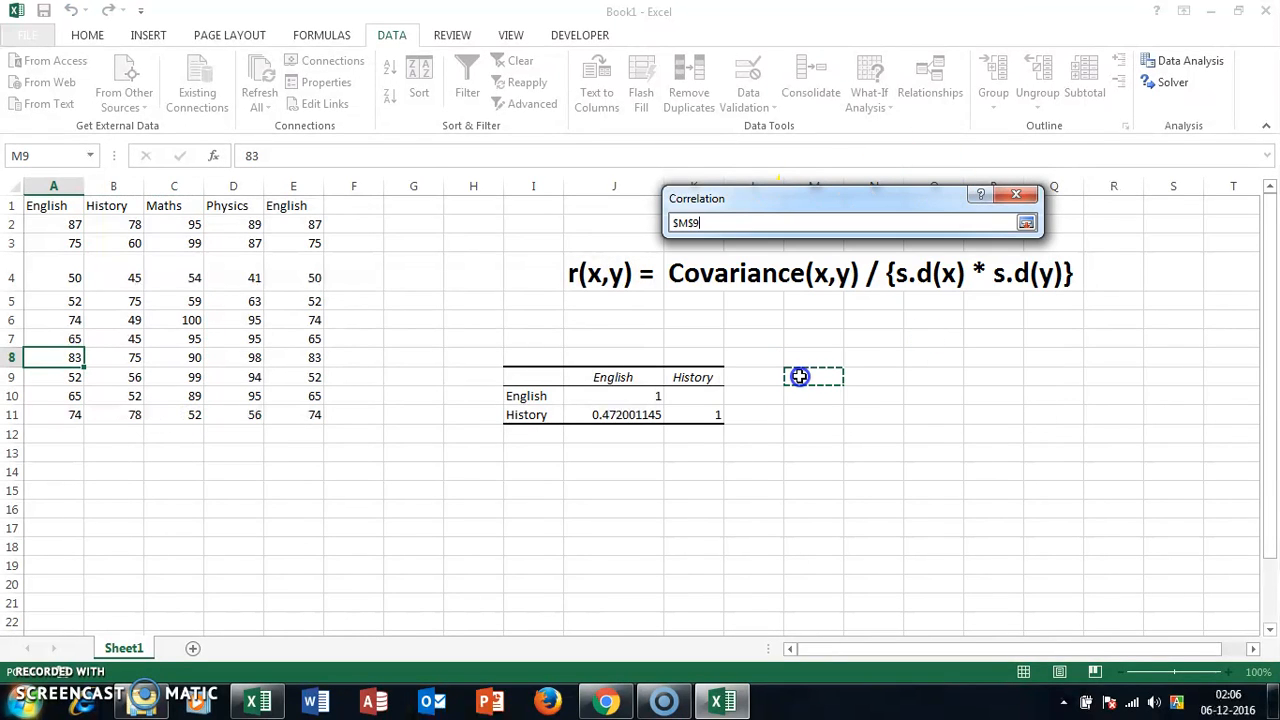
{"action": "key", "text": "Return"}
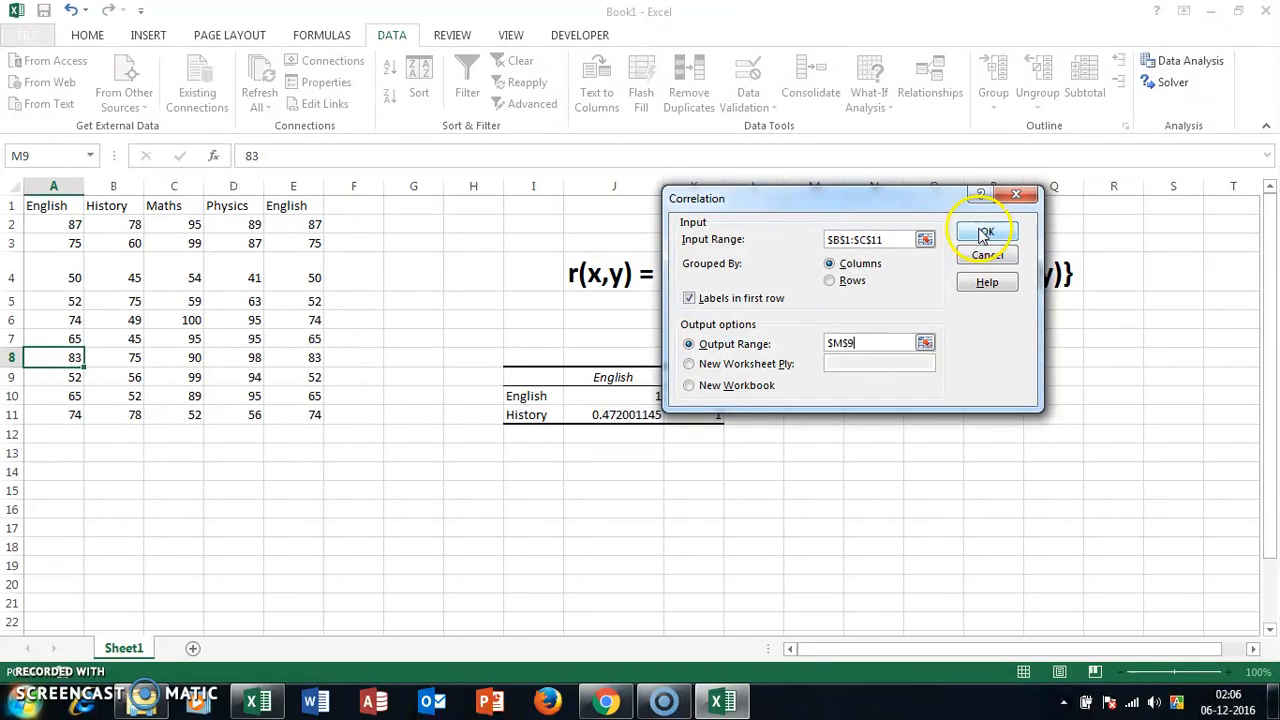
{"action": "left_click", "coordinate": [1010, 231]}
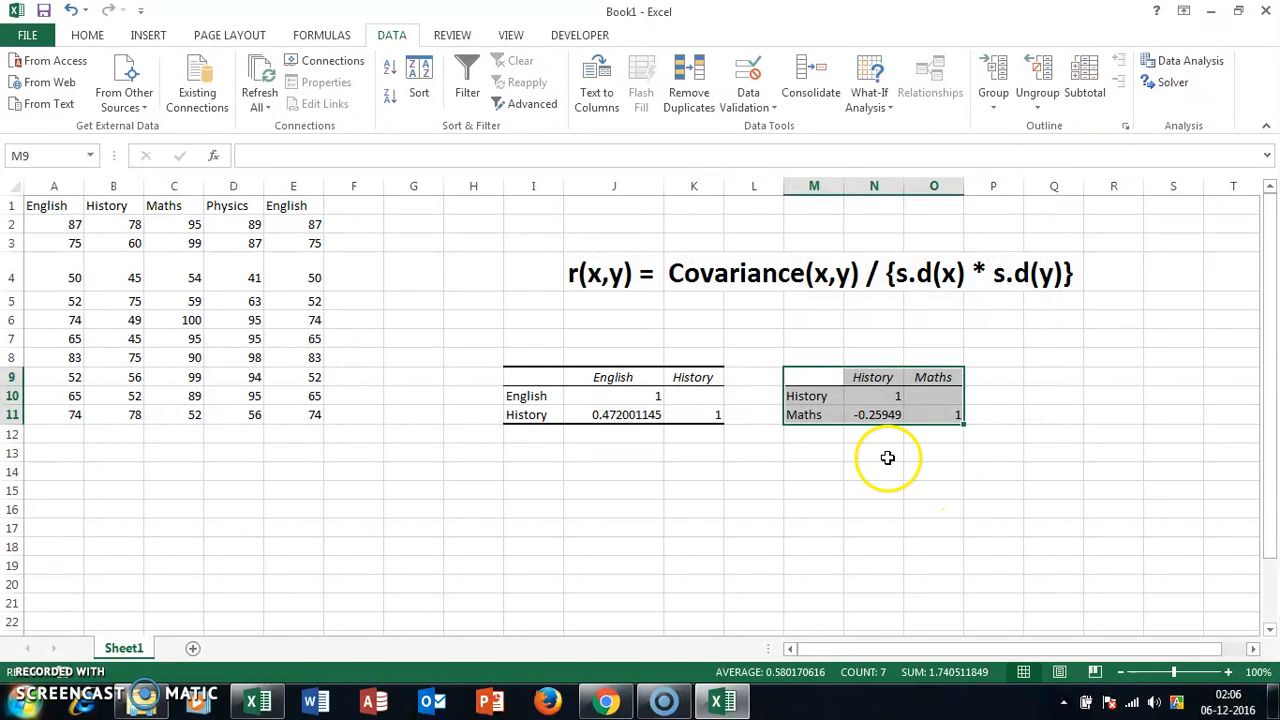
{"action": "left_click", "coordinate": [888, 457]}
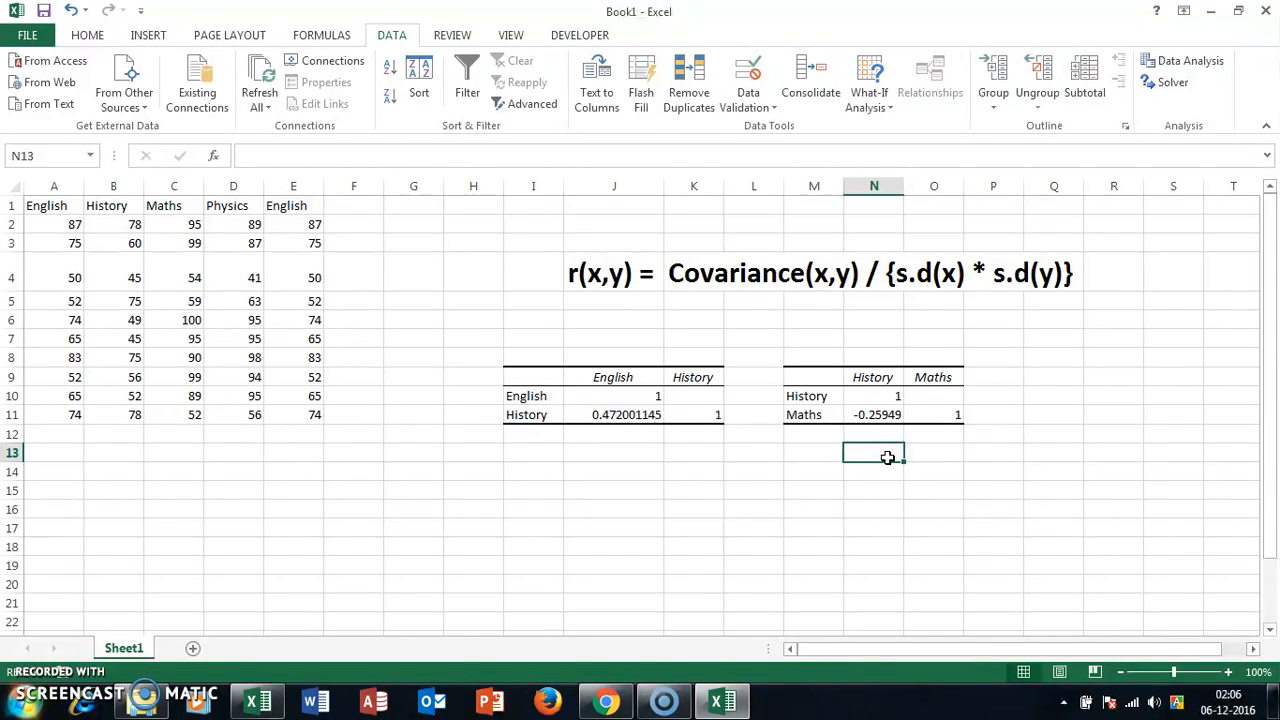
{"action": "left_click", "coordinate": [1073, 412]}
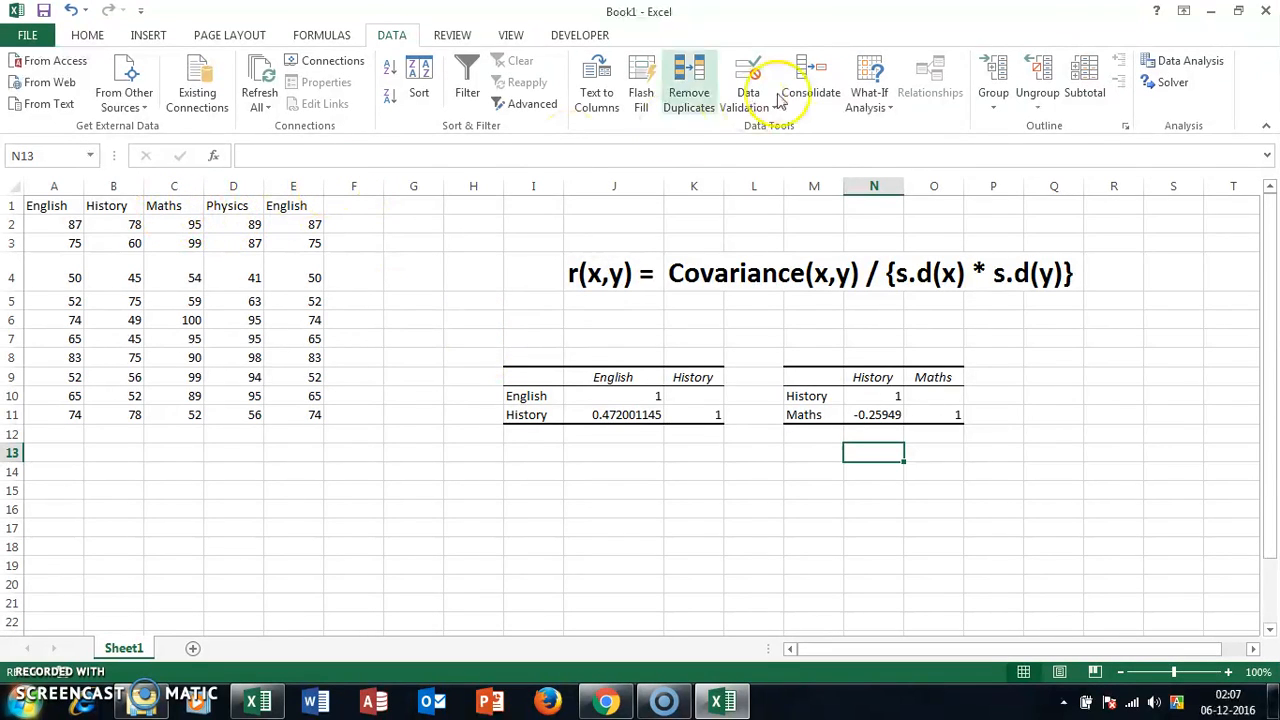
Step: Start a new Correlation analysis with the Maths and Physics columns, C1:D11, as the input range
{"action": "left_click", "coordinate": [1190, 61]}
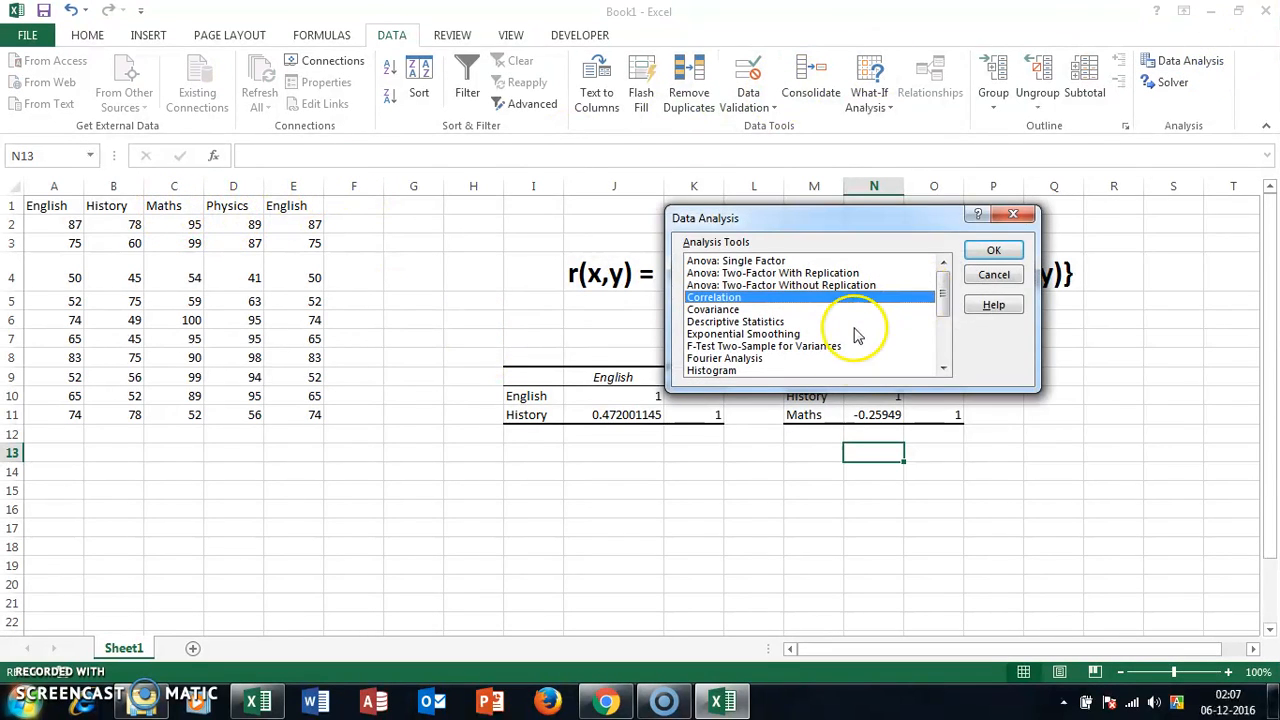
{"action": "left_click", "coordinate": [993, 250]}
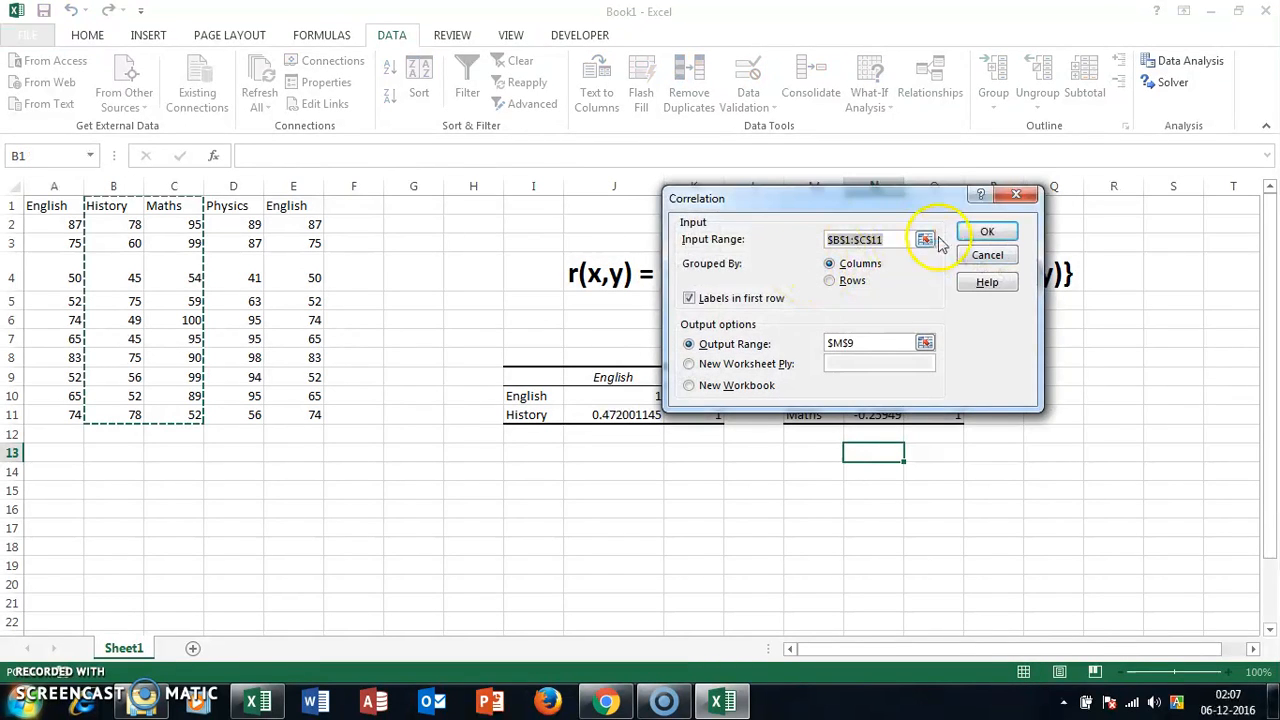
{"action": "left_click", "coordinate": [924, 240]}
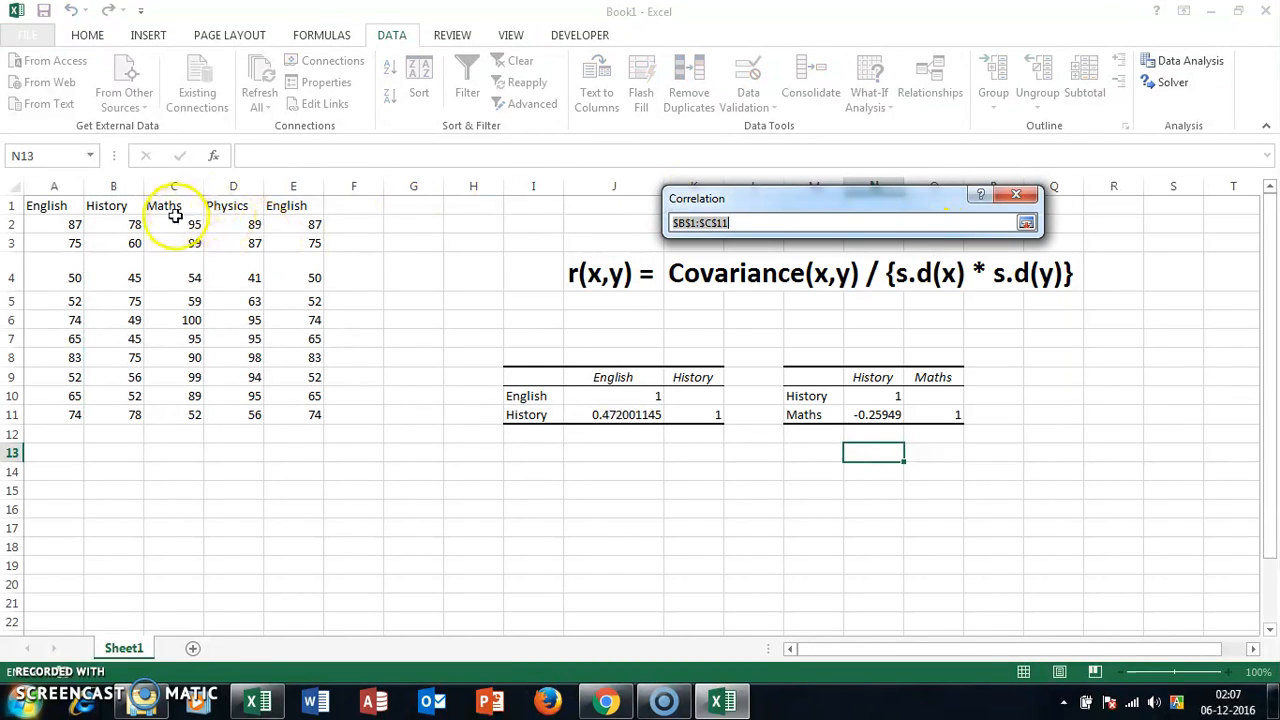
{"action": "left_click_drag", "start_coordinate": [171, 206], "coordinate": [222, 385]}
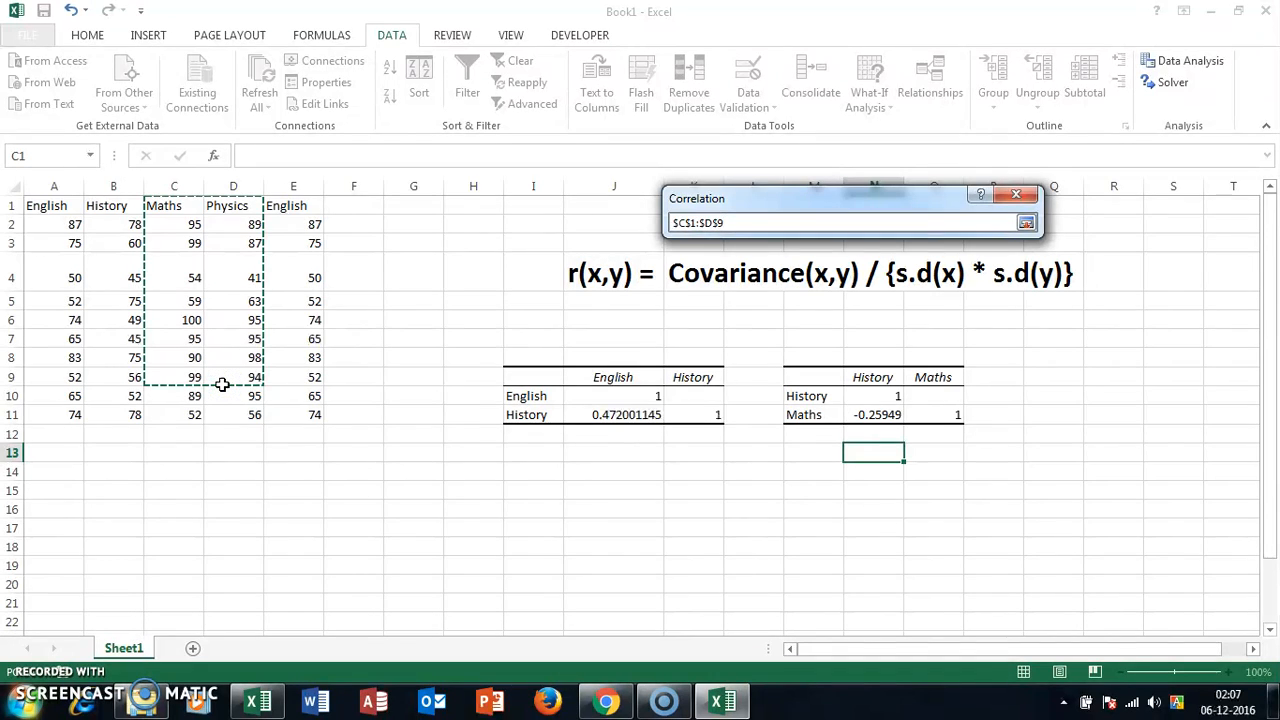
{"action": "key", "text": "shift+Down"}
{"action": "key", "text": "shift+Down"}
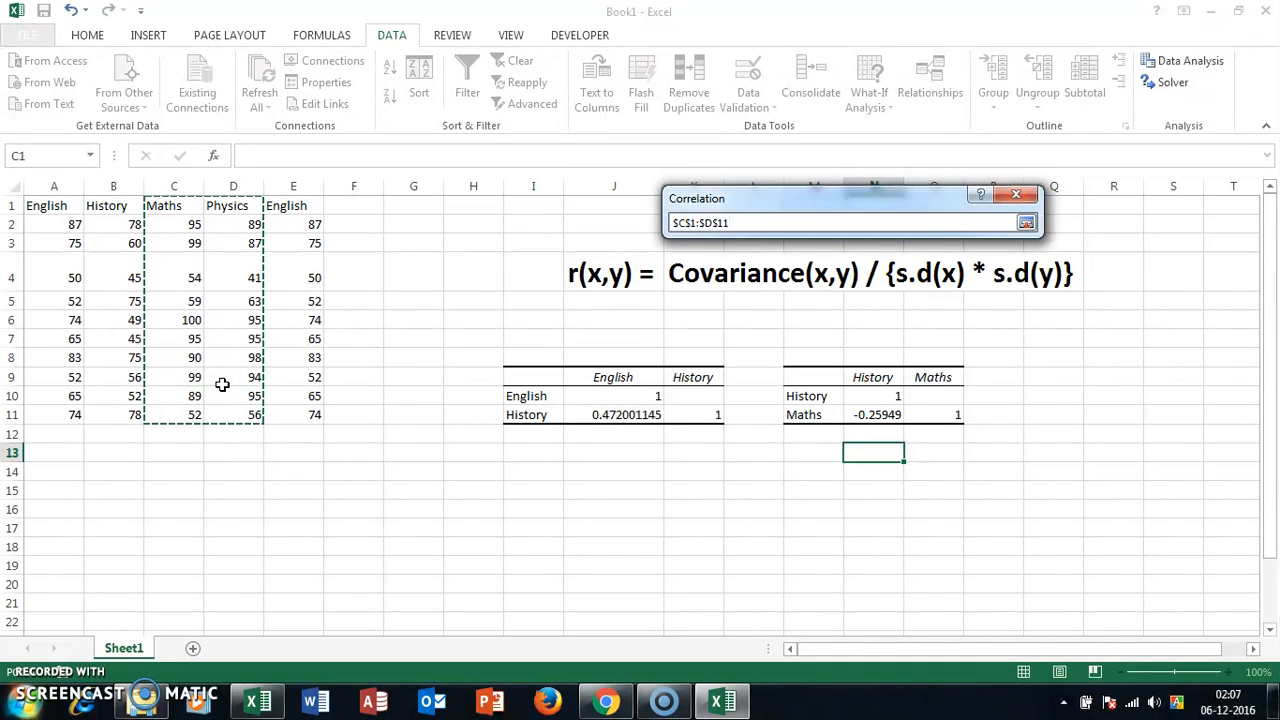
{"action": "key", "text": "Return"}
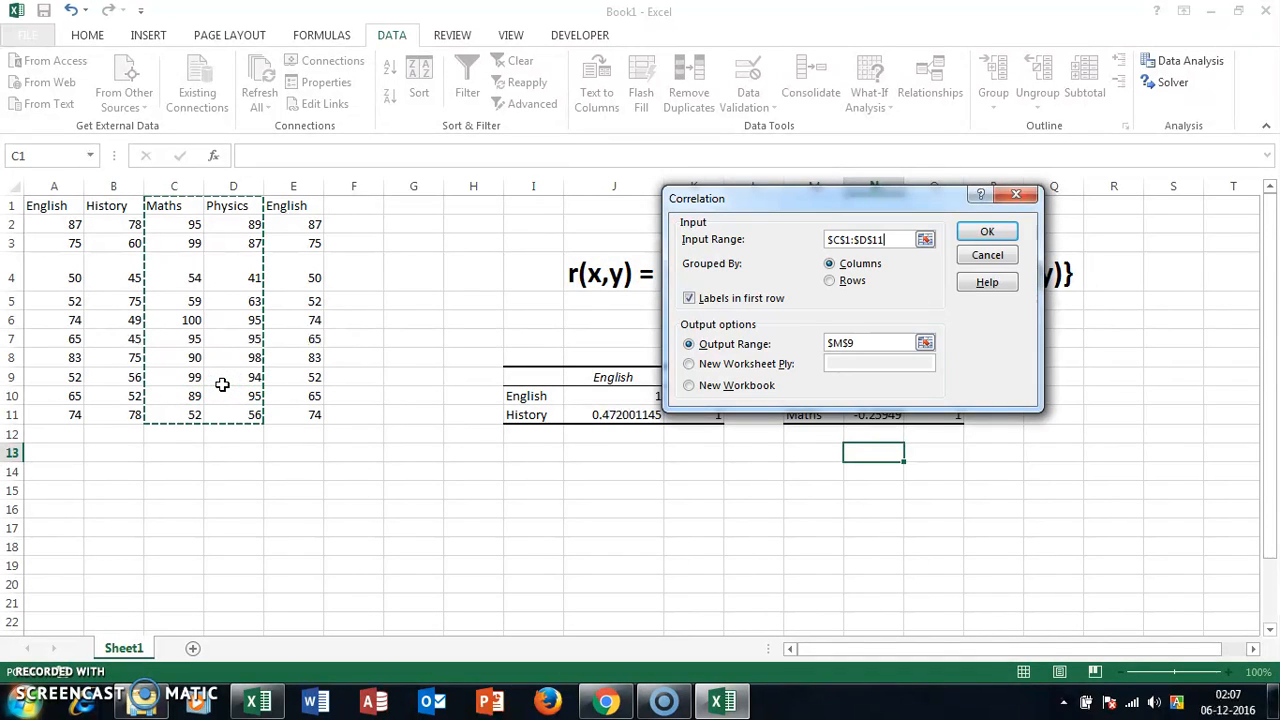
Step: Place the Maths–Physics correlation output at cell I14 and generate the table
{"action": "left_click", "coordinate": [924, 345]}
{"action": "left_click", "coordinate": [547, 468]}
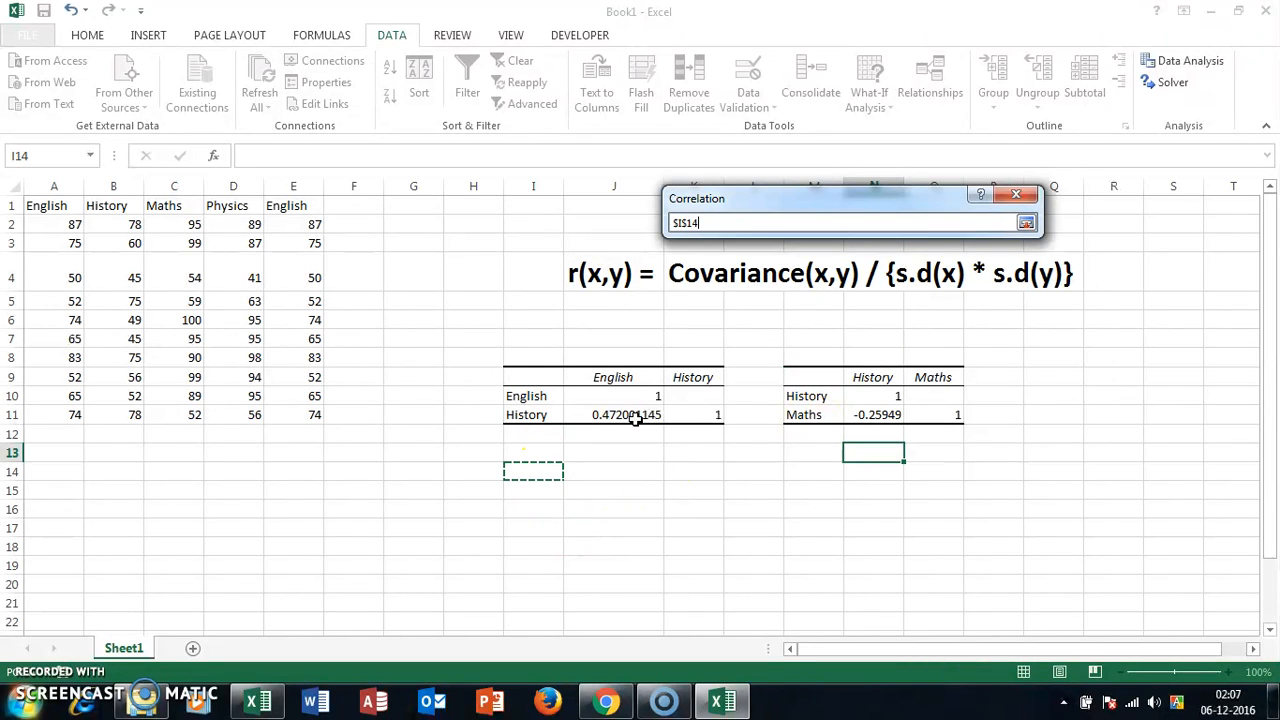
{"action": "key", "text": "Return"}
{"action": "left_click", "coordinate": [988, 232]}
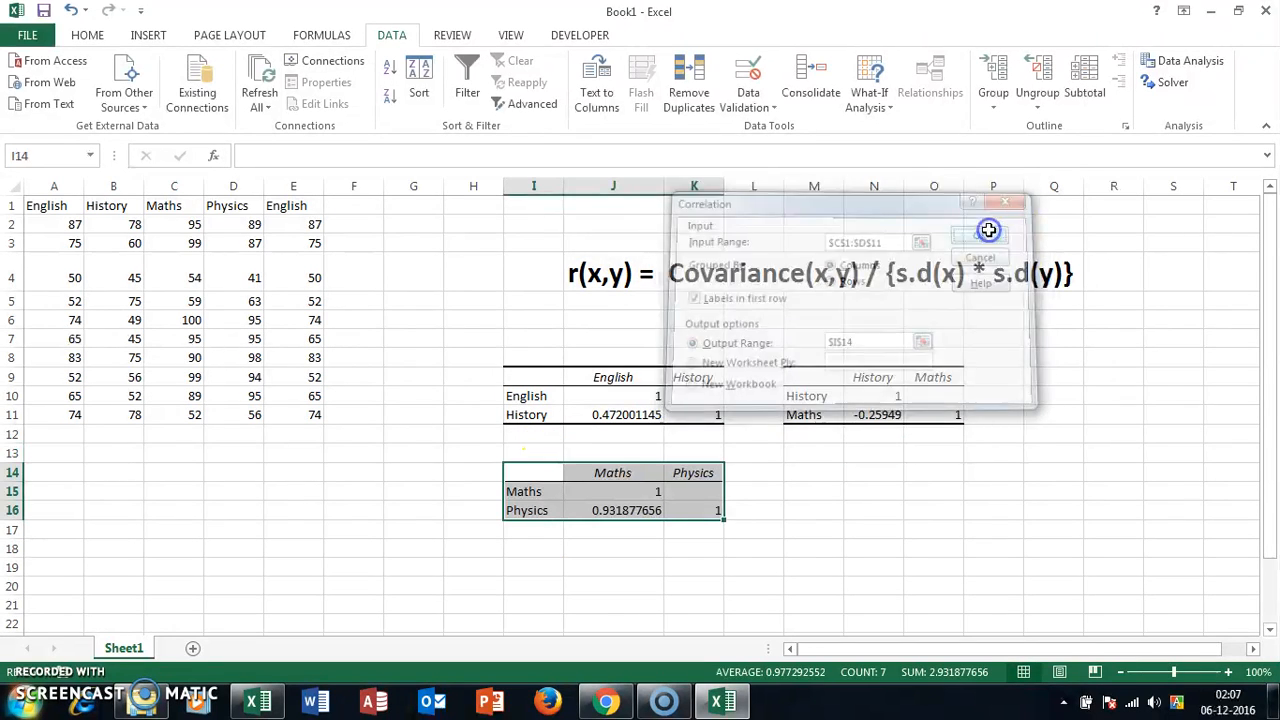
{"action": "left_click", "coordinate": [755, 564]}
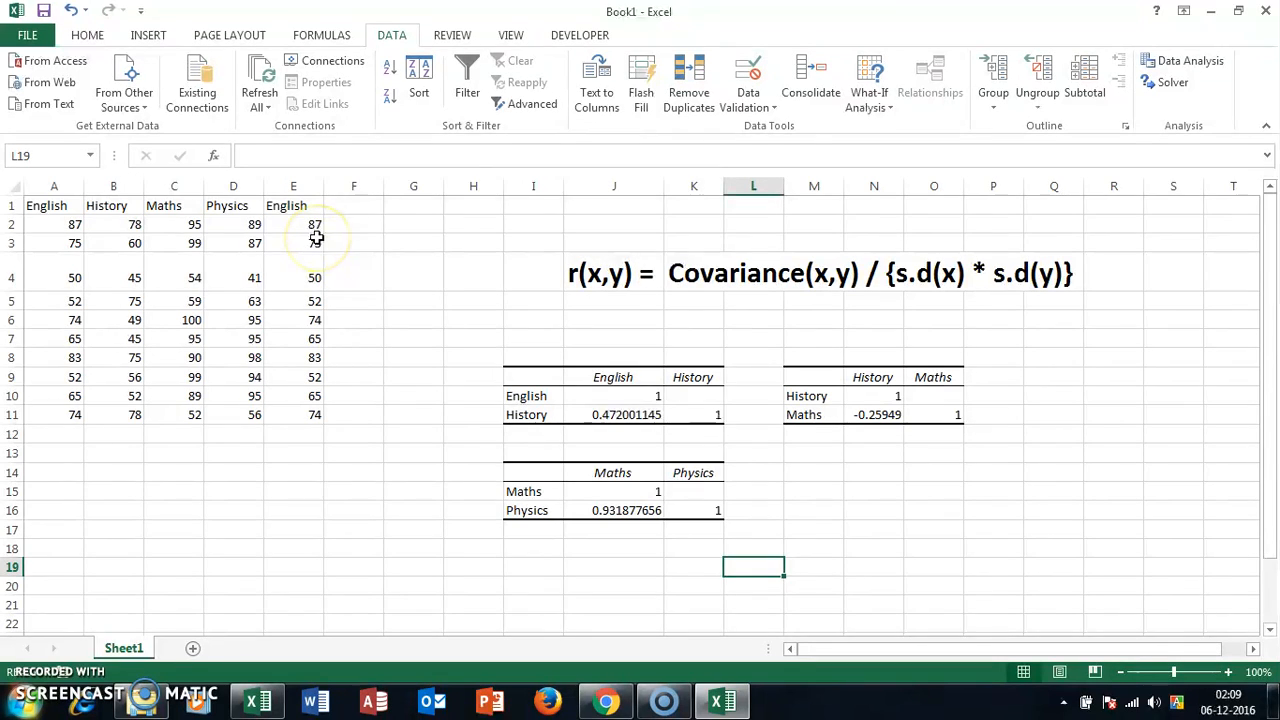
Step: Start a further Correlation analysis with the Physics and second English columns, D1:E11, as the input range
{"action": "left_click", "coordinate": [1210, 60]}
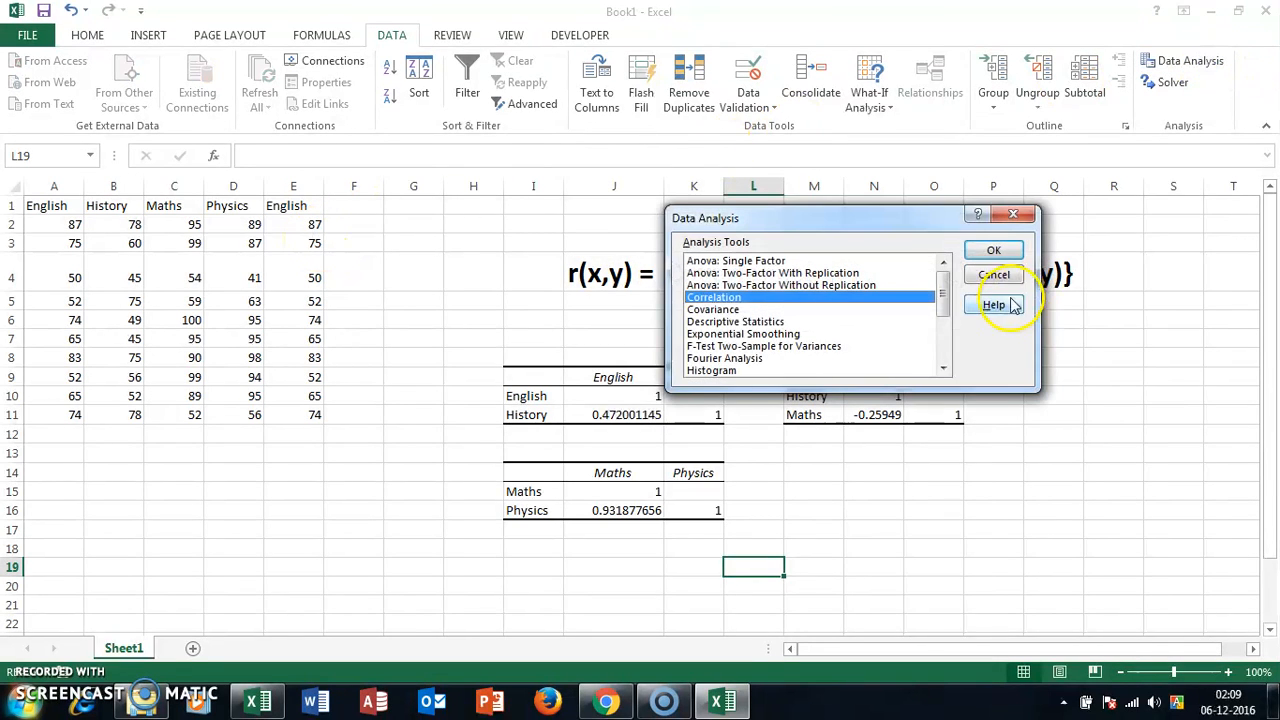
{"action": "left_click", "coordinate": [992, 250]}
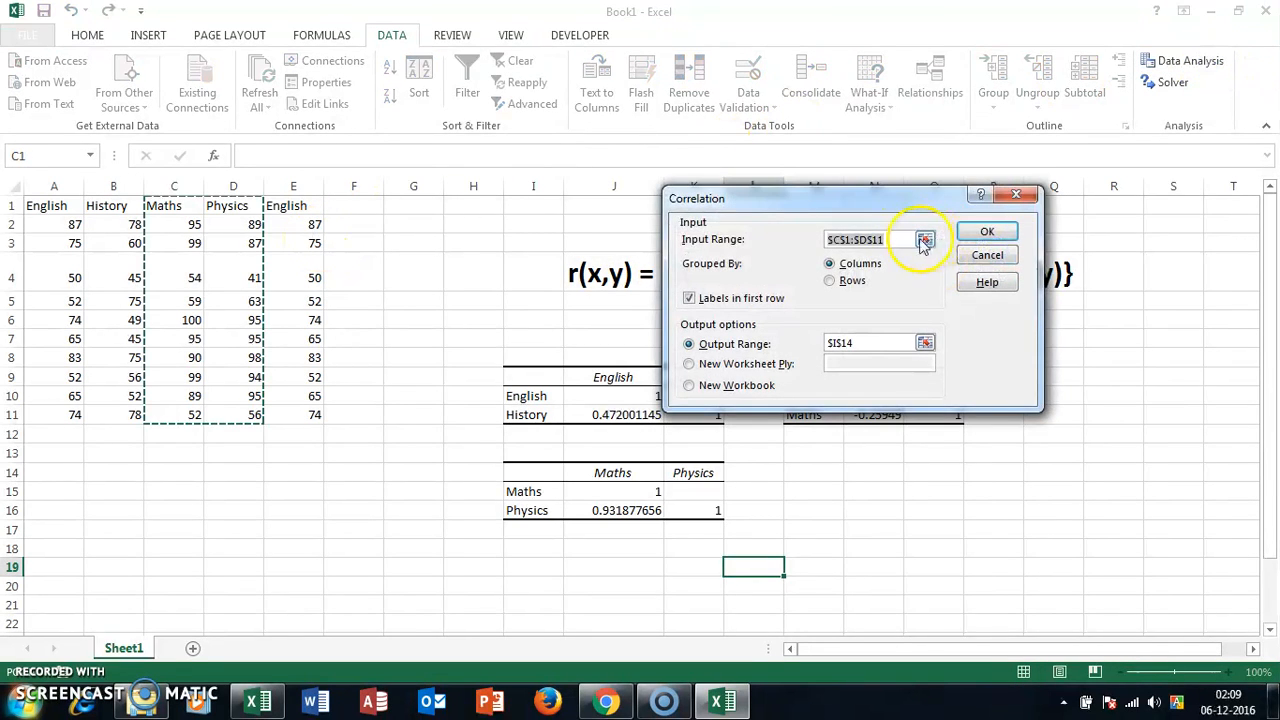
{"action": "left_click", "coordinate": [924, 241]}
{"action": "left_click_drag", "start_coordinate": [251, 206], "coordinate": [302, 412]}
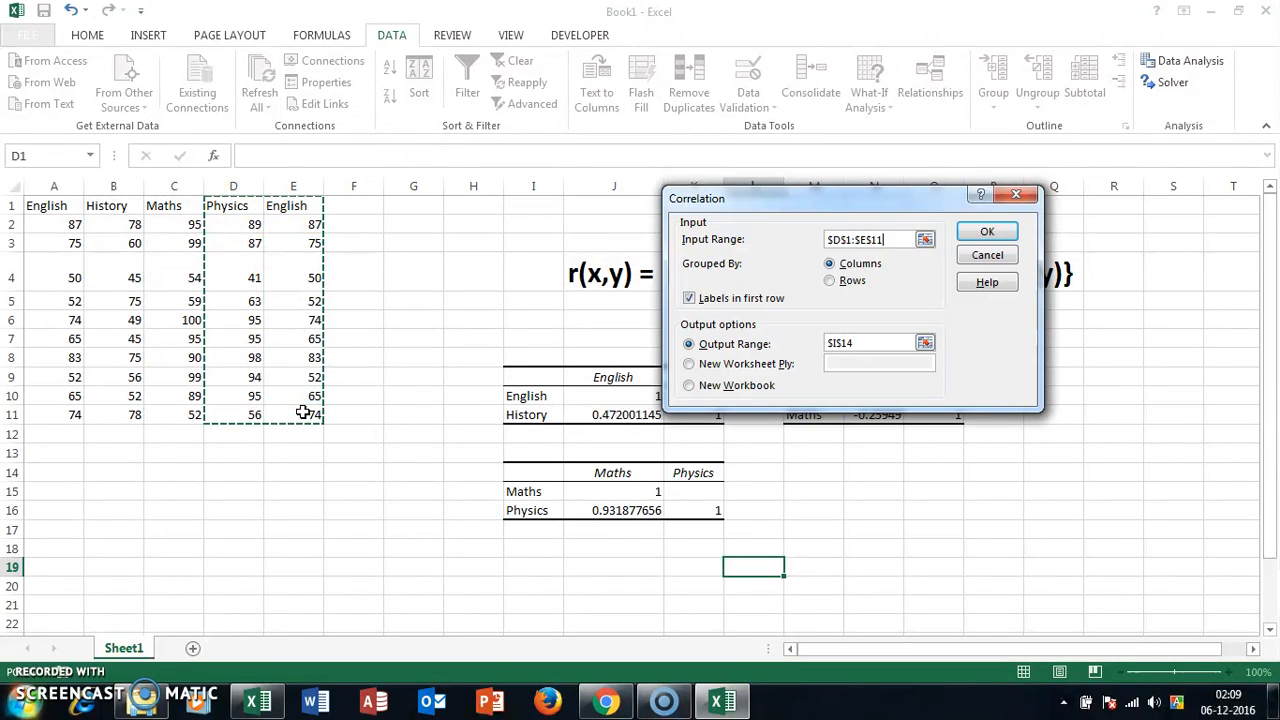
Step: Set the Physics–English correlation's output range to M14 and generate the table
{"action": "left_click", "coordinate": [925, 343]}
{"action": "left_click", "coordinate": [822, 476]}
{"action": "key", "text": "Return"}
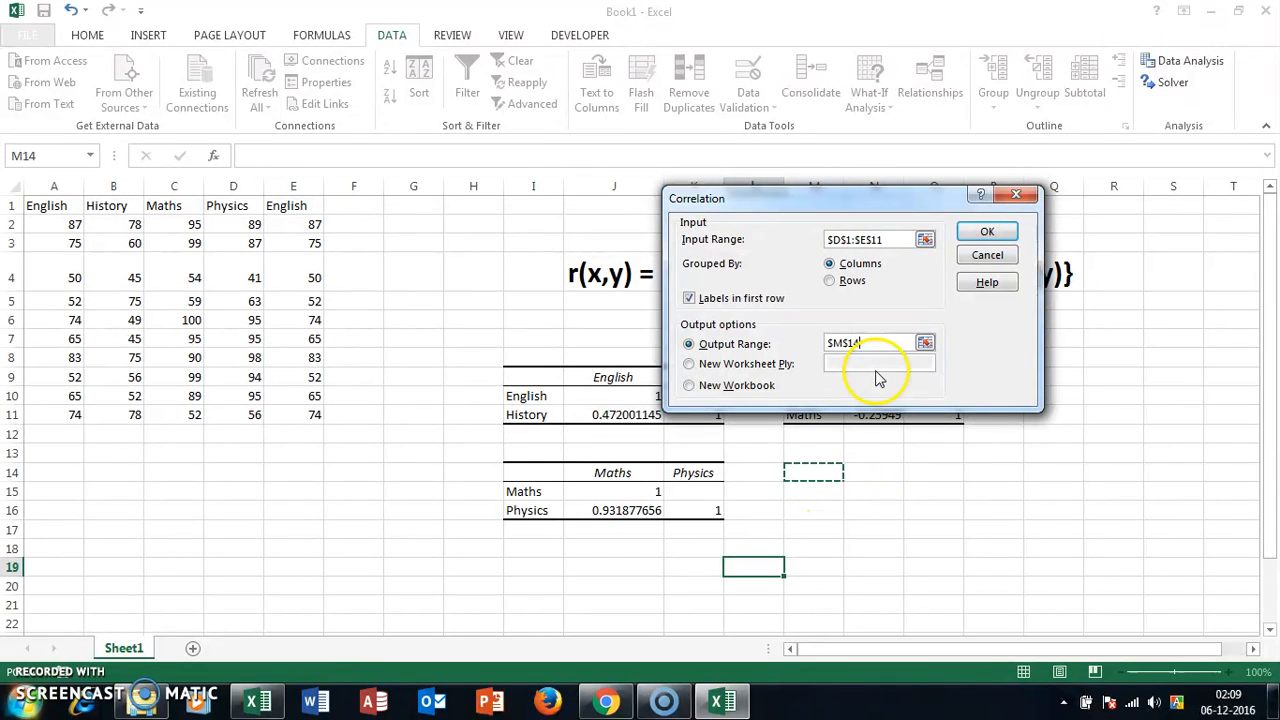
{"action": "left_click", "coordinate": [985, 233]}
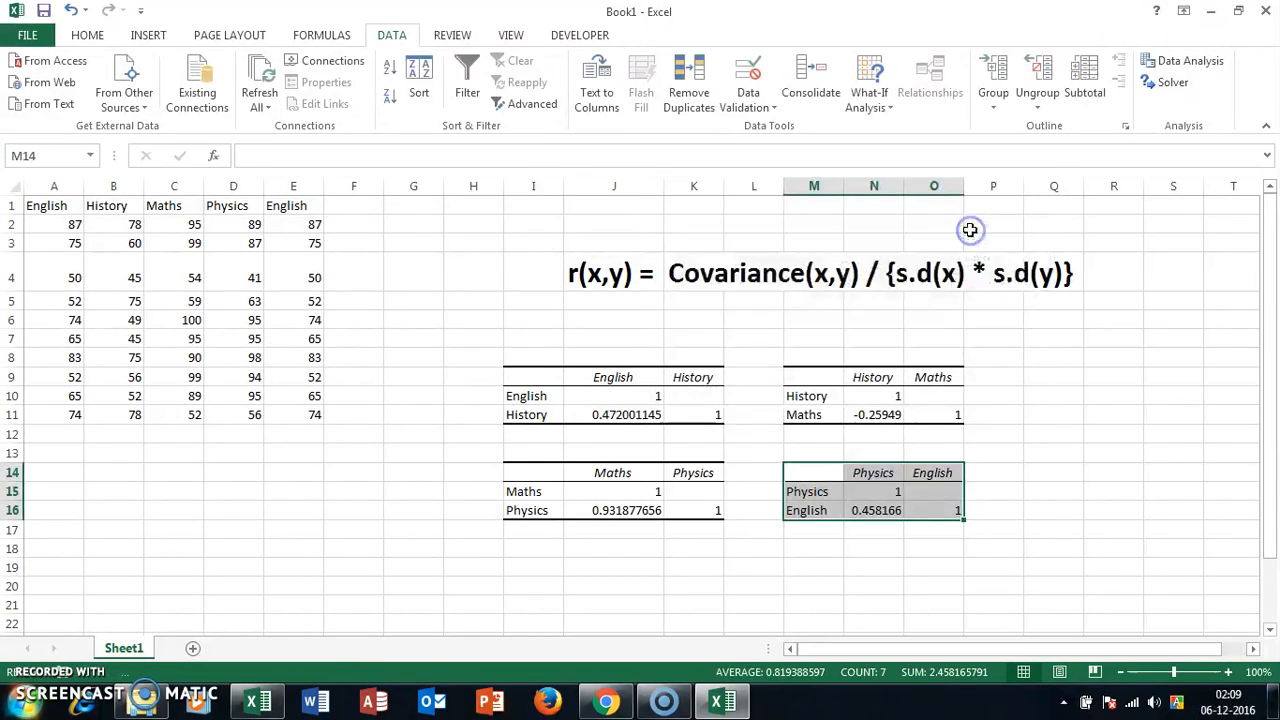